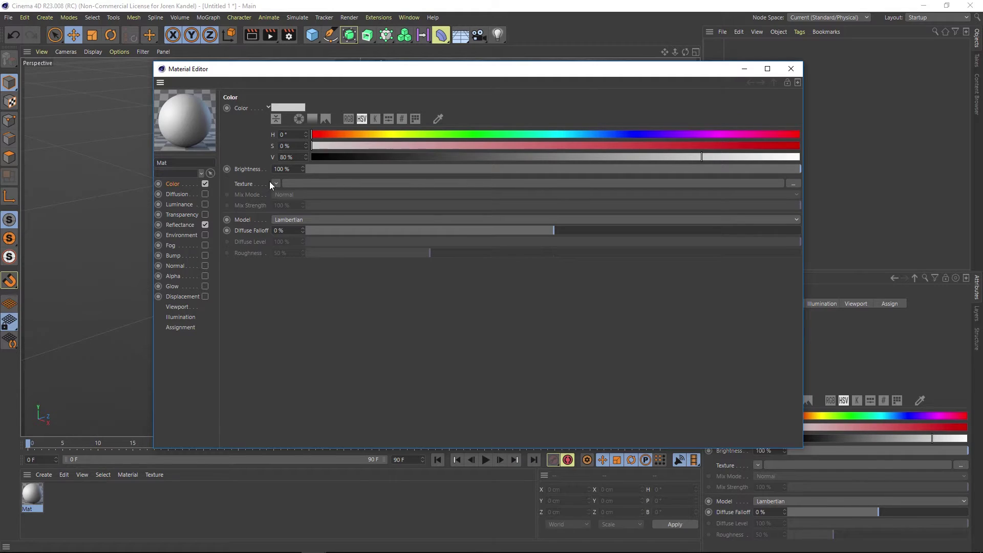
# Load a Gradient shader into Mat's colour channel and expand its knot controls.
pyautogui.click(272, 183)
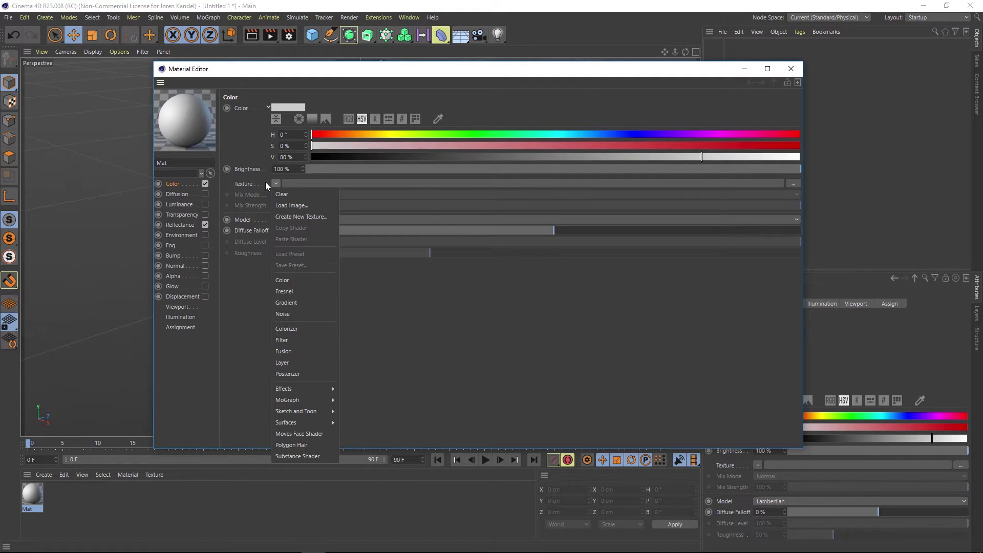
pyautogui.click(293, 301)
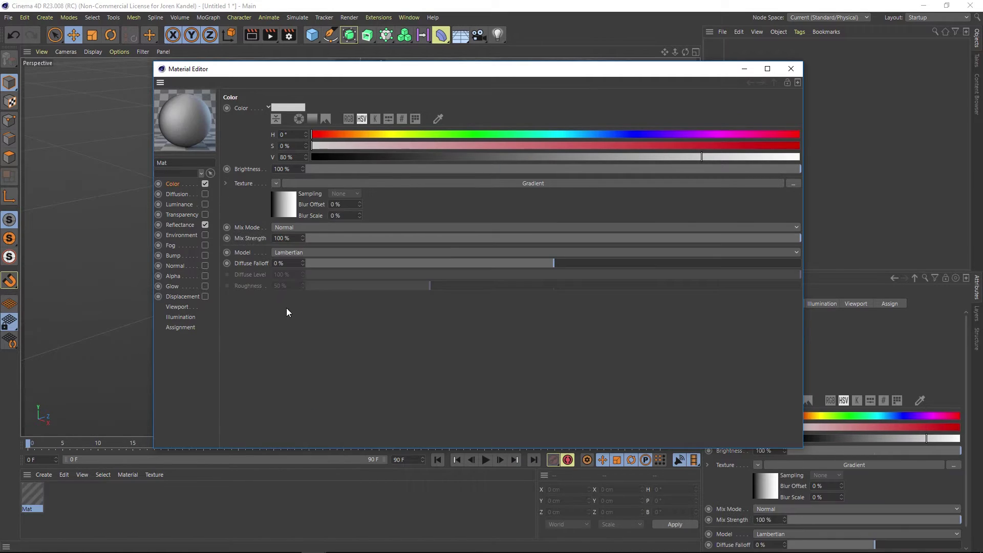
pyautogui.click(281, 204)
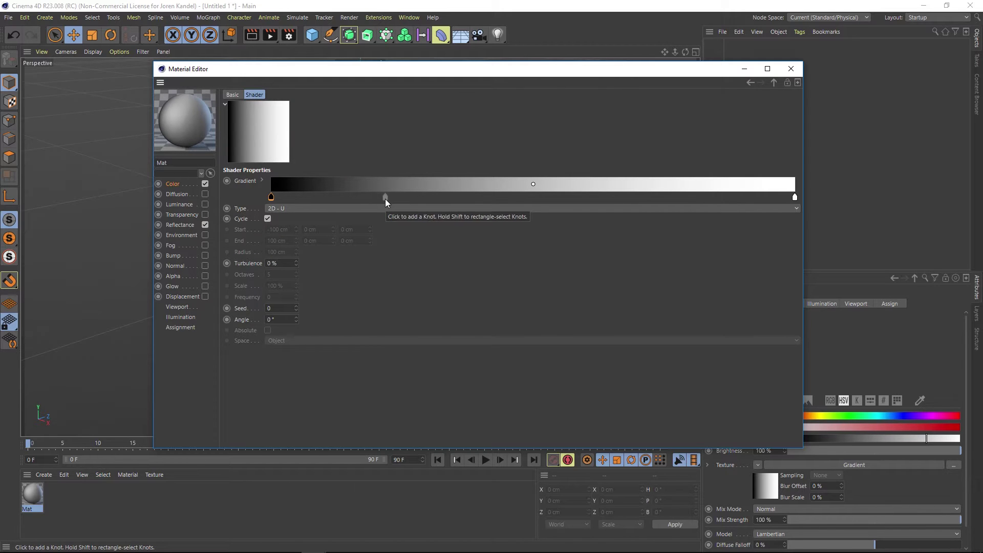
pyautogui.click(262, 181)
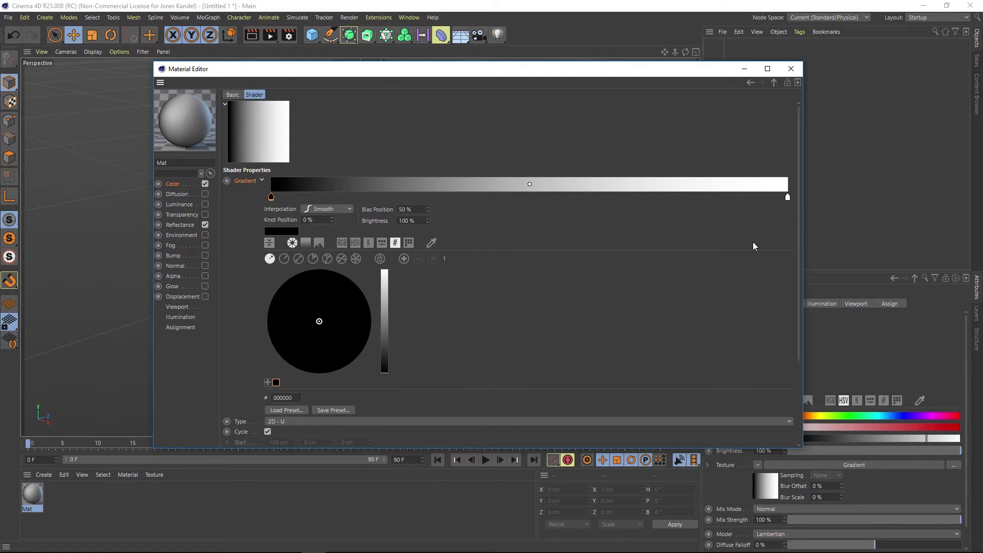
pyautogui.moveTo(798, 226)
pyautogui.mouseDown()
pyautogui.moveTo(803, 257)
pyautogui.moveTo(779, 224)
pyautogui.mouseUp()
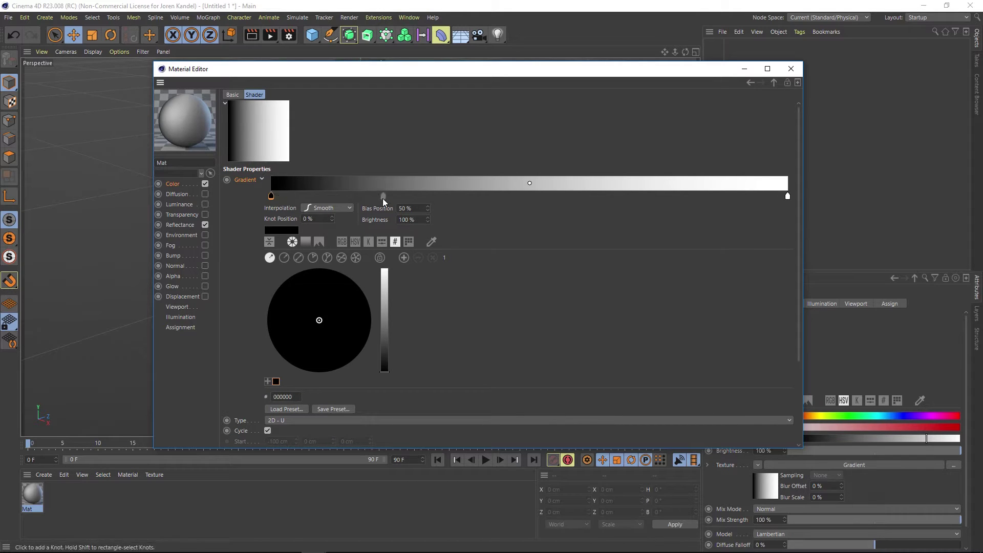
pyautogui.click(383, 200)
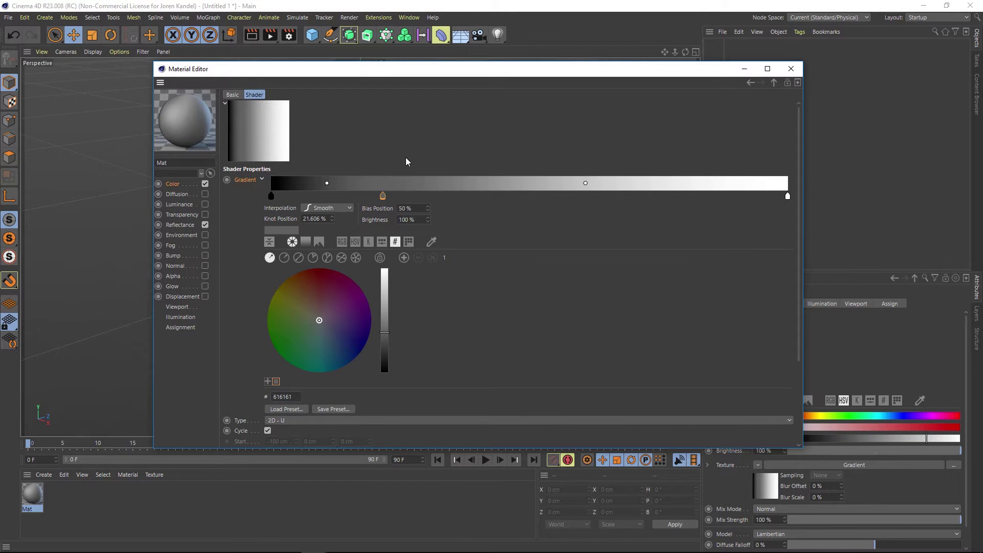
pyautogui.hotkey('ctrl', 'z')
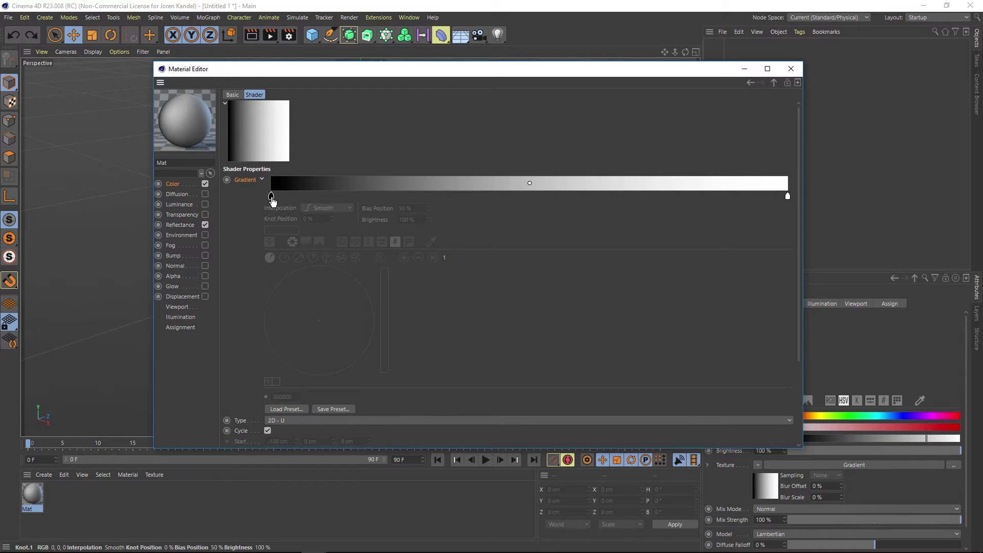
# Select the left black knot and set its colour picker to Hexadecimal mode.
pyautogui.click(271, 196)
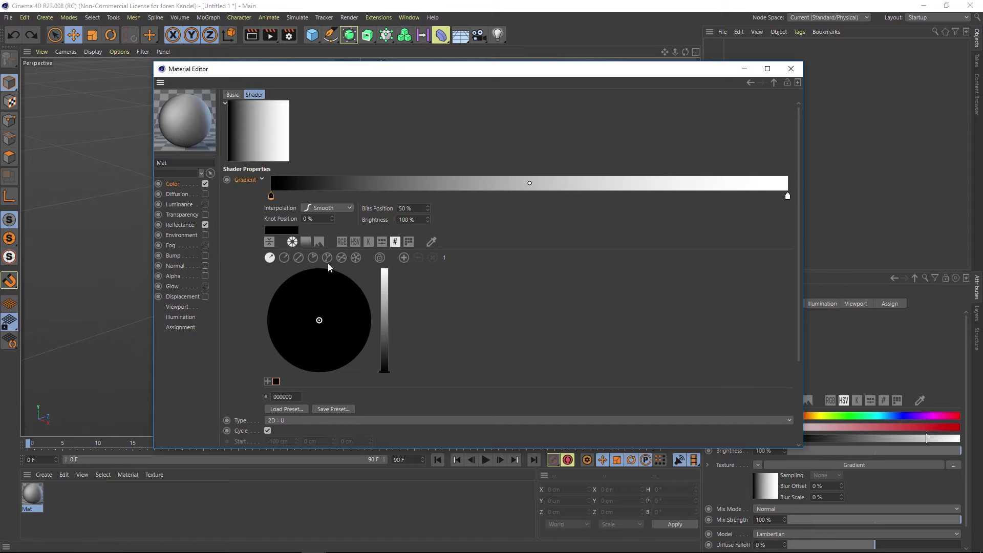
pyautogui.click(306, 243)
pyautogui.click(341, 242)
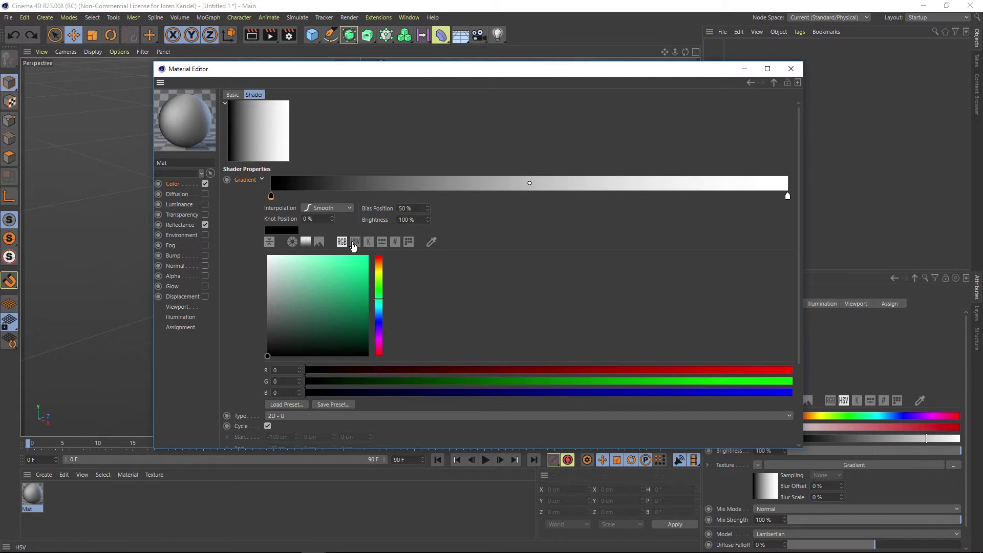
pyautogui.click(355, 242)
pyautogui.click(369, 243)
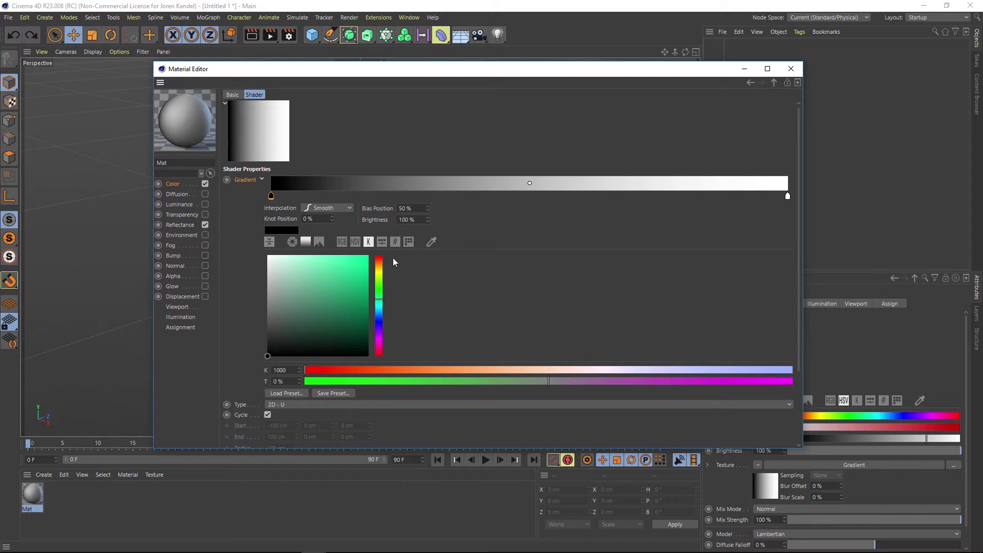
pyautogui.click(395, 243)
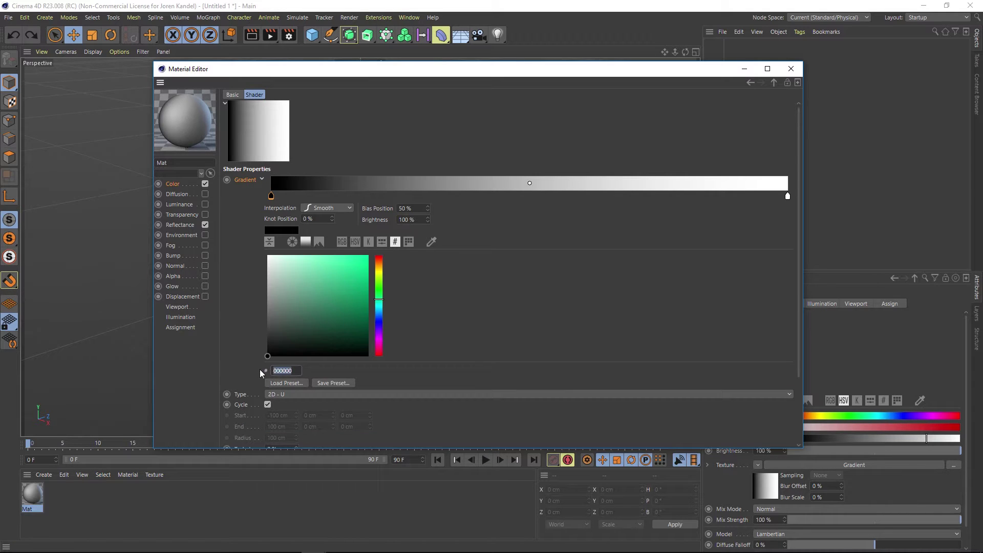
# In Adobe Color, try Triad and Monochromatic harmonies, then settle on Complementary.
pyautogui.click(163, 543)
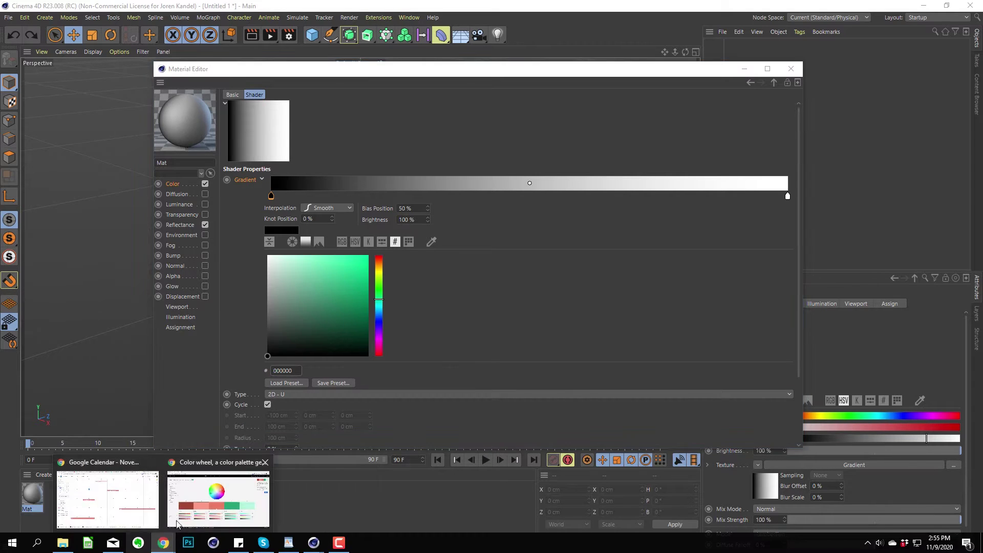
pyautogui.click(178, 523)
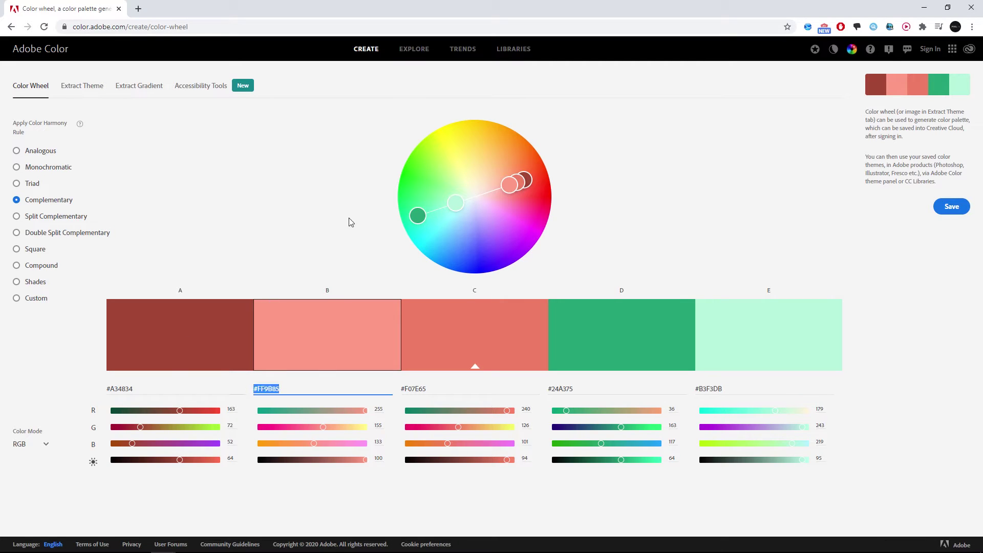
pyautogui.click(31, 184)
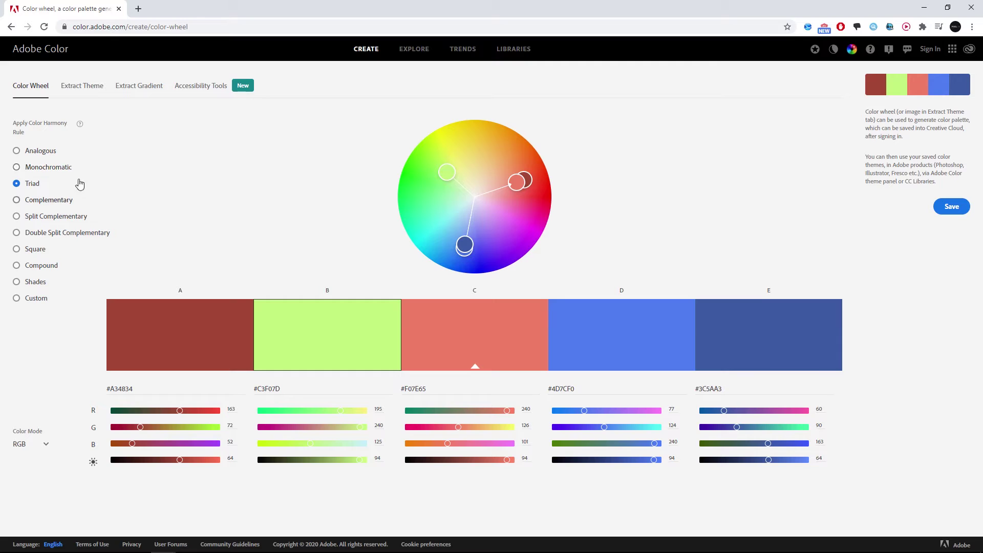
pyautogui.click(33, 169)
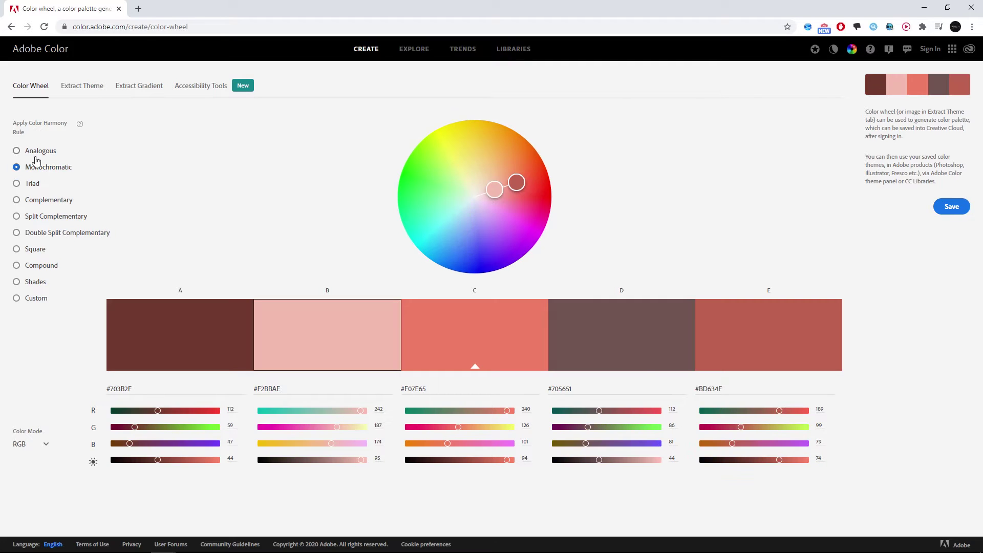
pyautogui.click(25, 186)
pyautogui.click(34, 201)
# Shift the palette hues on the wheel and select swatch A's hex code A34634.
pyautogui.moveTo(421, 207)
pyautogui.mouseDown()
pyautogui.moveTo(435, 198)
pyautogui.moveTo(453, 208)
pyautogui.moveTo(450, 224)
pyautogui.moveTo(451, 212)
pyautogui.moveTo(465, 213)
pyautogui.moveTo(450, 204)
pyautogui.mouseUp()
pyautogui.moveTo(147, 391); pyautogui.dragTo(99, 393)
pyautogui.hotkey('ctrl', 'c')
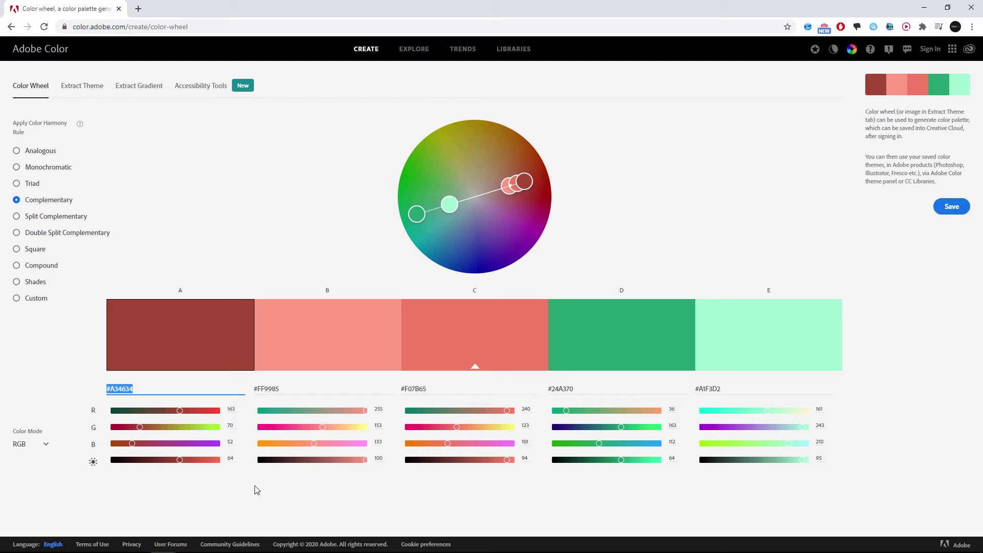
pyautogui.click(314, 542)
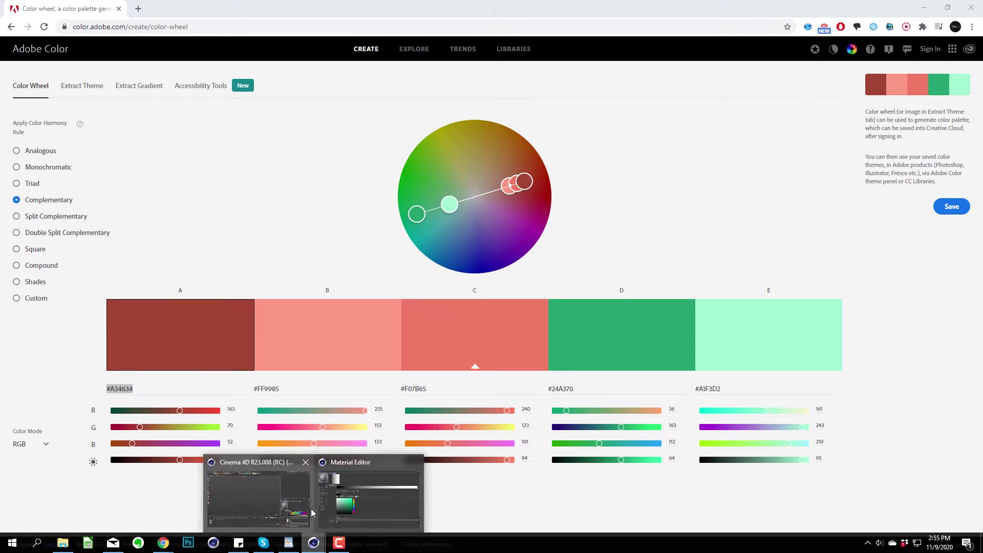
pyautogui.click(371, 497)
# Set the left knot colour to A34634 and add a second knot near the left end.
pyautogui.hotkey('ctrl', 'v')
pyautogui.press('Return')
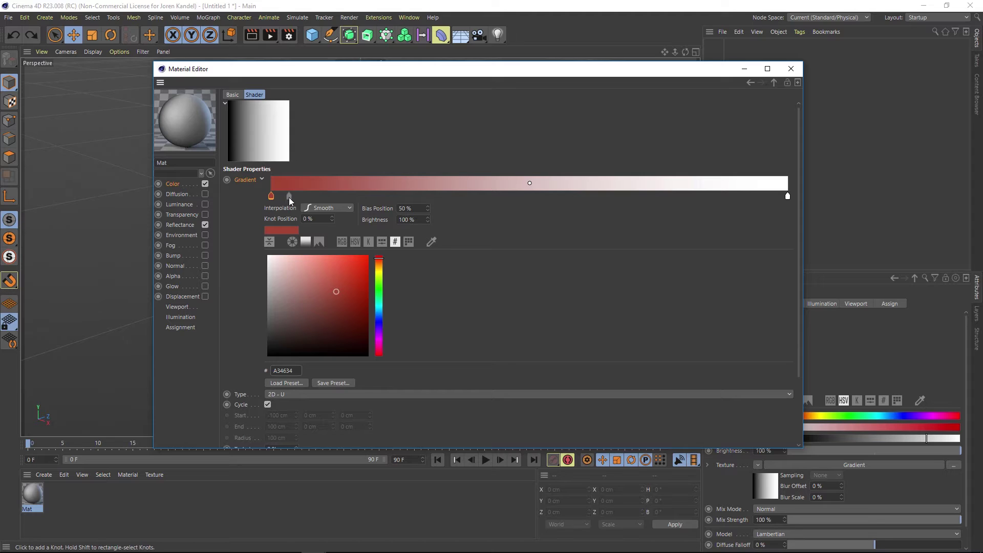
pyautogui.click(288, 196)
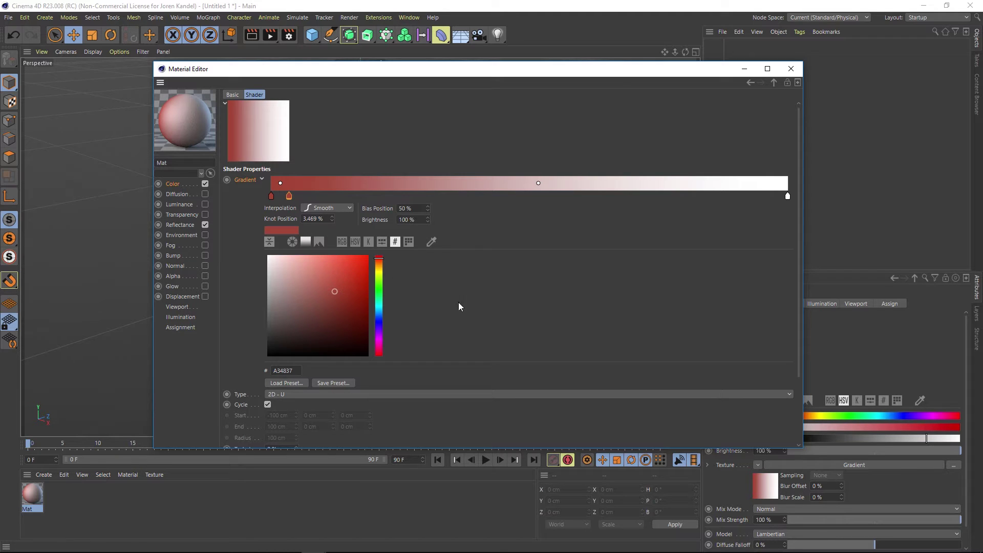
# Switch the knot colour picker to Color From Picture mode.
pyautogui.click(319, 242)
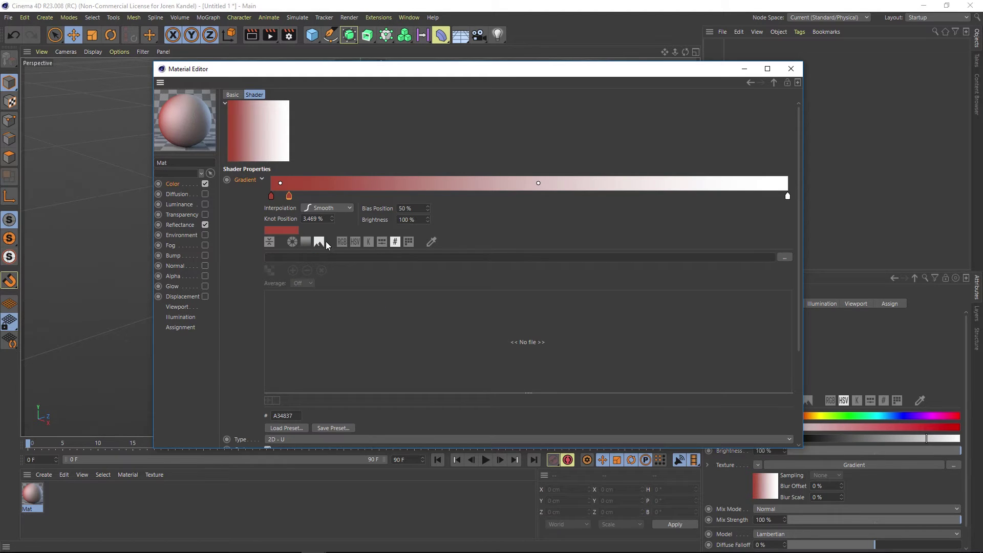
pyautogui.click(298, 257)
pyautogui.click(163, 542)
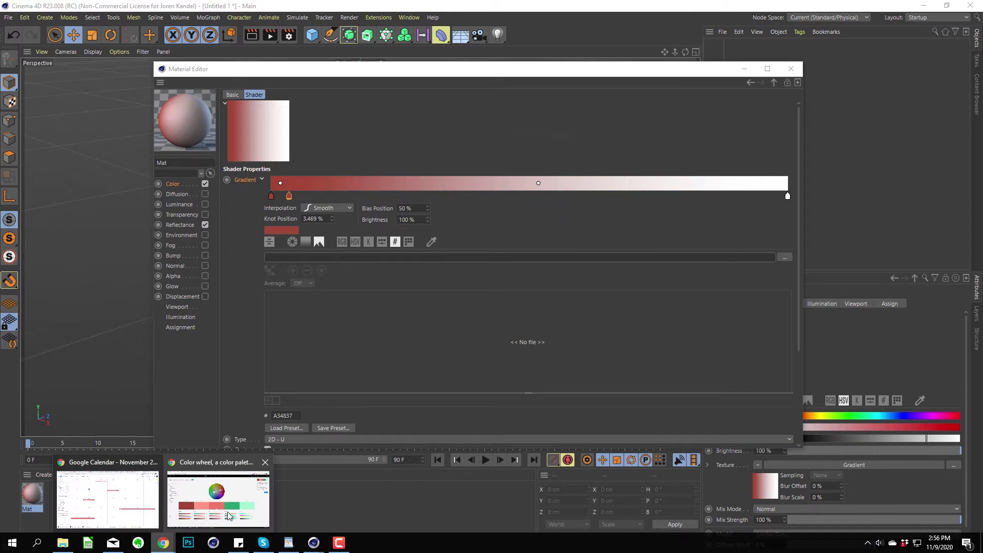
# Capture the five Adobe Color palette swatches with Lightshot and save the screenshot as a JPEG.
pyautogui.click(229, 516)
pyautogui.press('Print')
pyautogui.moveTo(79, 273); pyautogui.dragTo(130, 315)
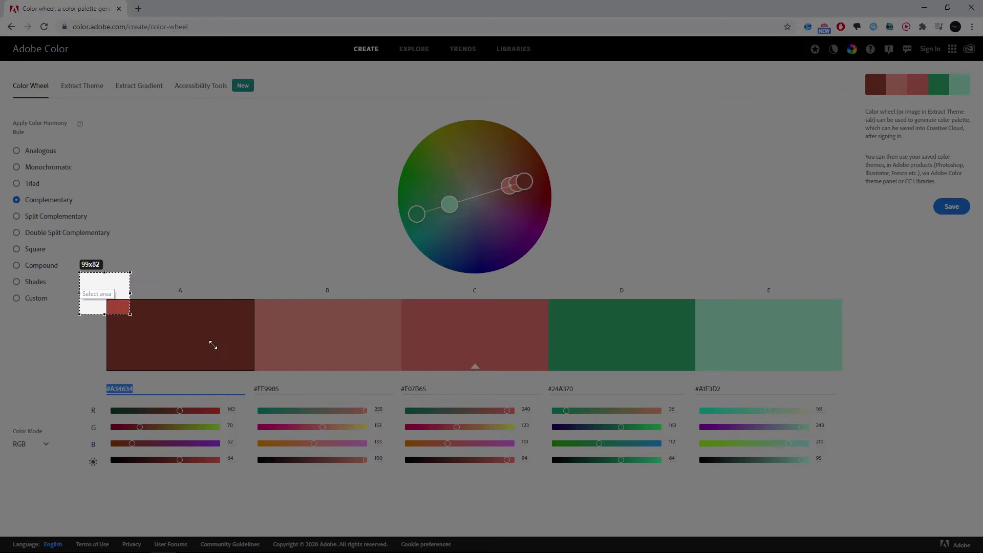
pyautogui.moveTo(213, 345); pyautogui.dragTo(880, 385)
pyautogui.click(854, 399)
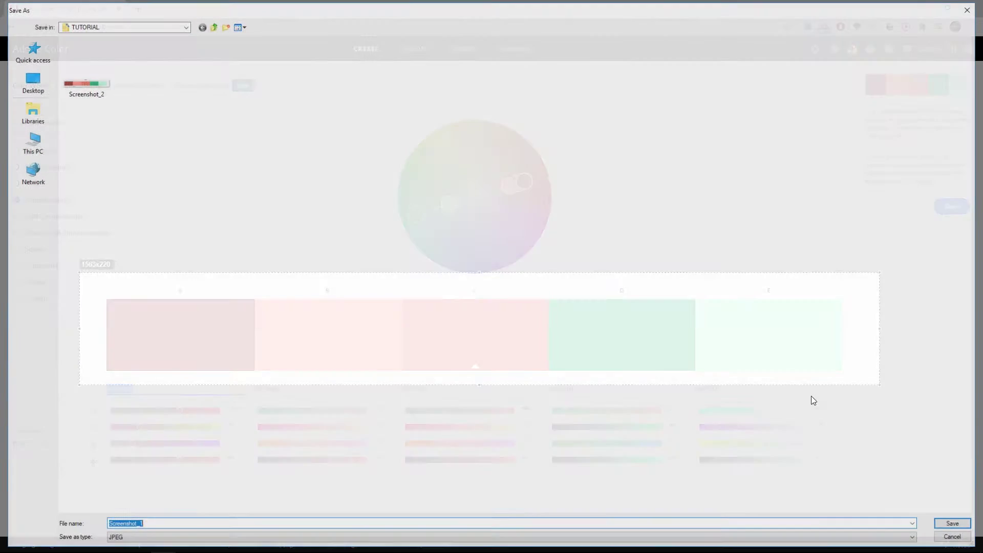
pyautogui.click(950, 524)
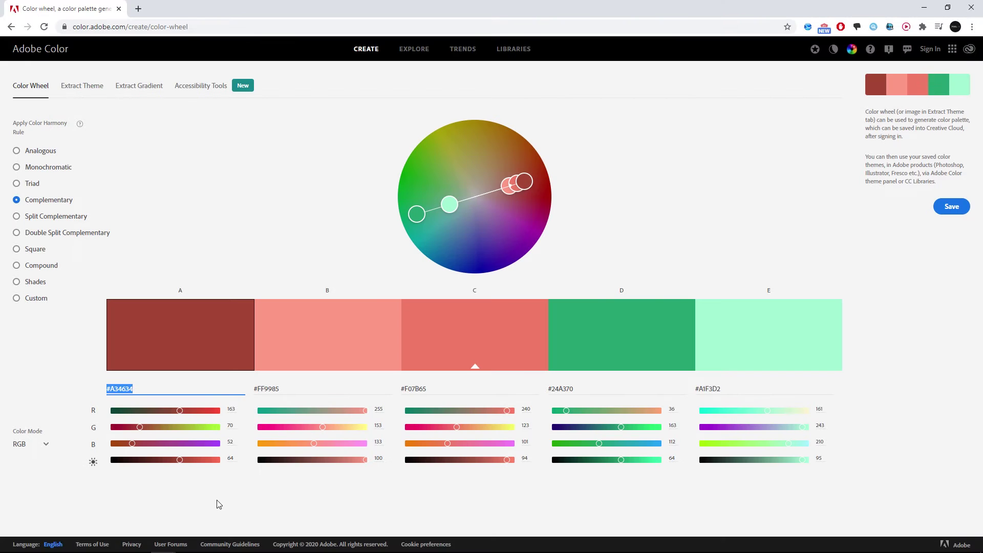
# Load Screenshot_2.jpg as the picture in the knot colour sampler.
pyautogui.moveTo(314, 545)
pyautogui.click(369, 489)
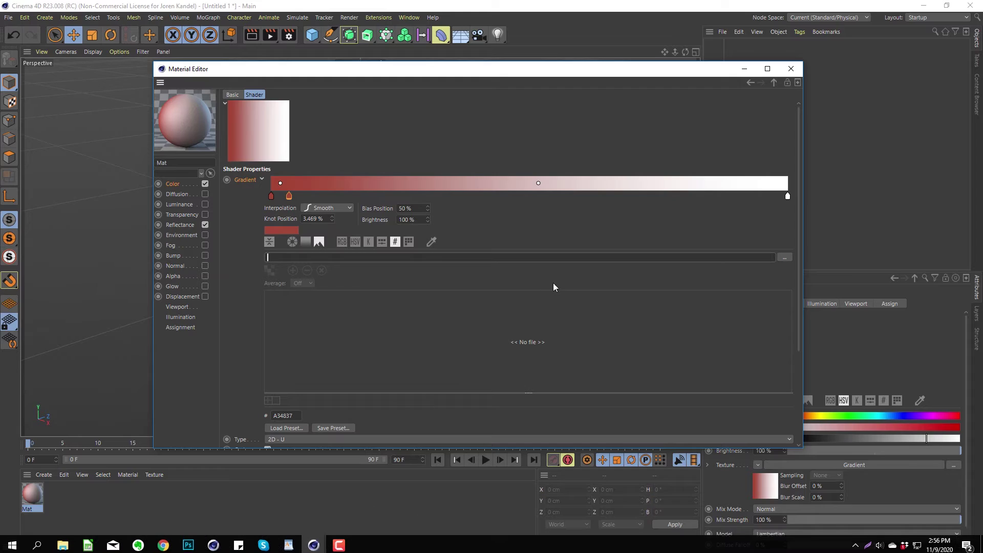
pyautogui.click(784, 257)
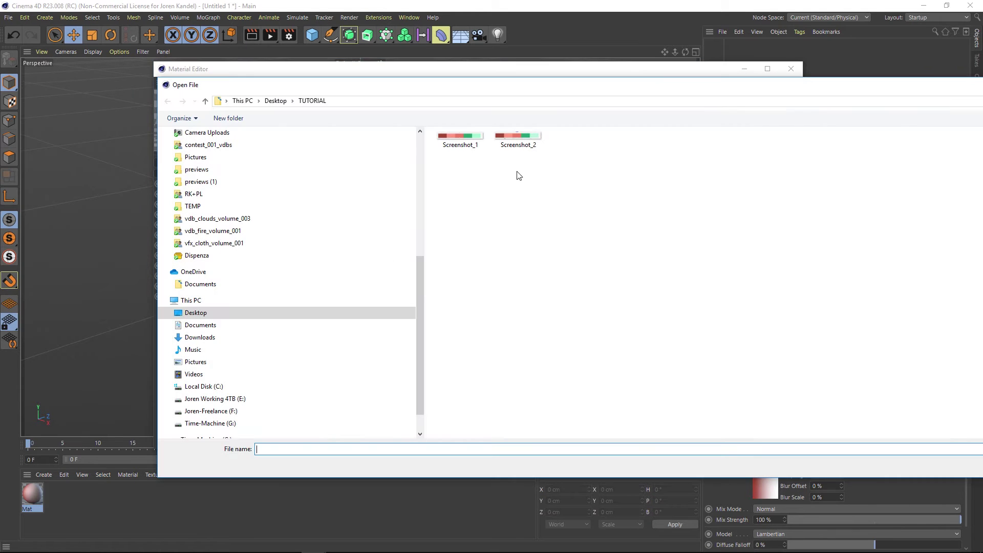
pyautogui.doubleClick(519, 139)
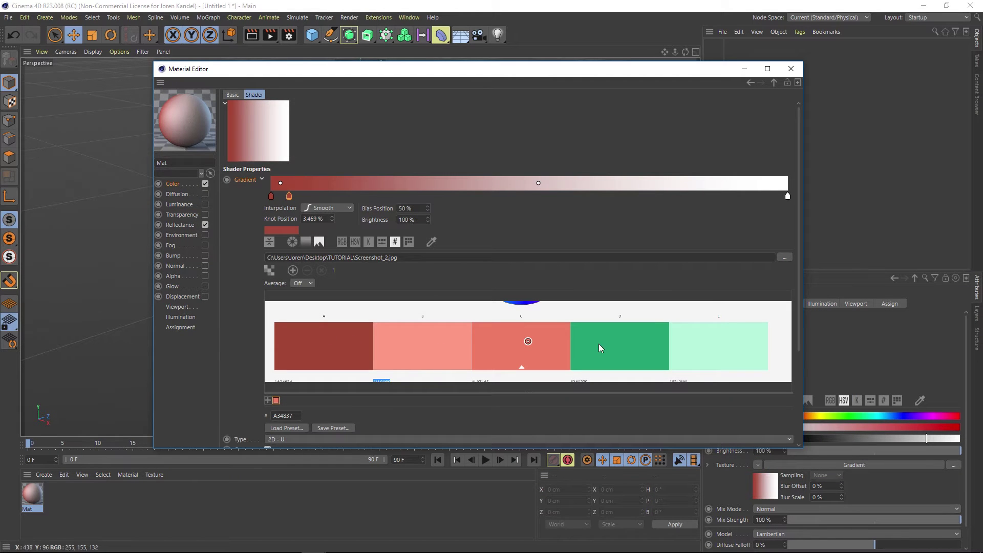
# Sample the five swatches: dark red, light pink, salmon, dark green and mint.
pyautogui.click(524, 342)
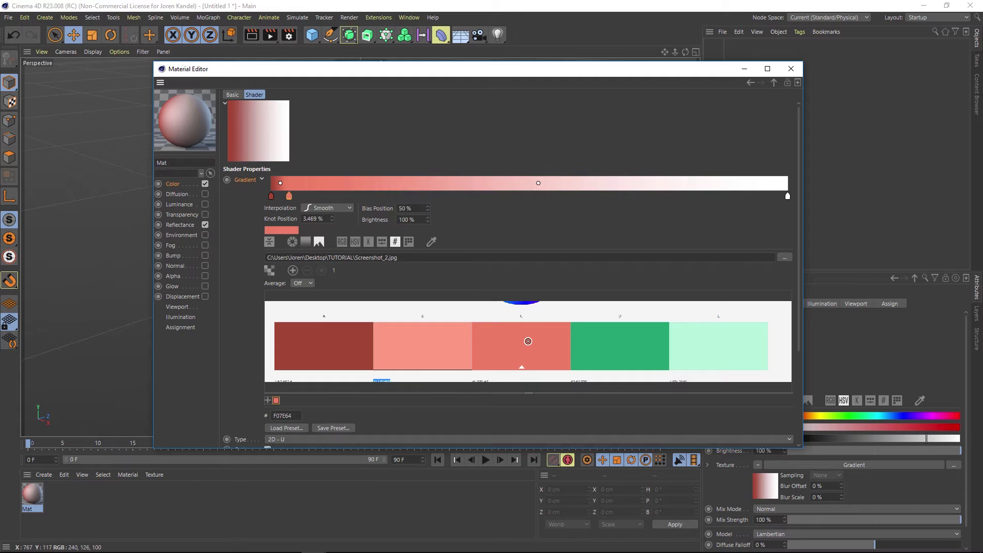
pyautogui.click(623, 341)
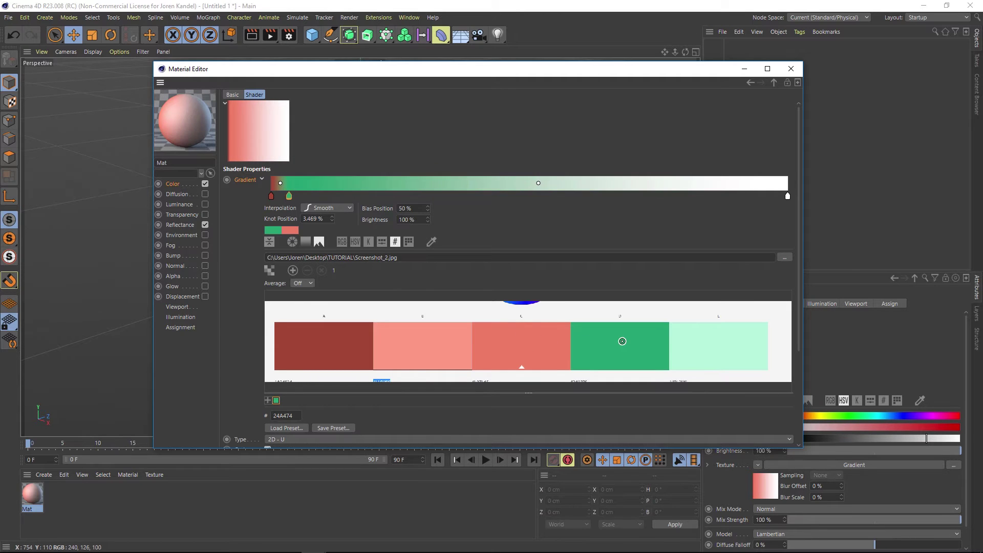
pyautogui.click(718, 342)
pyautogui.click(522, 343)
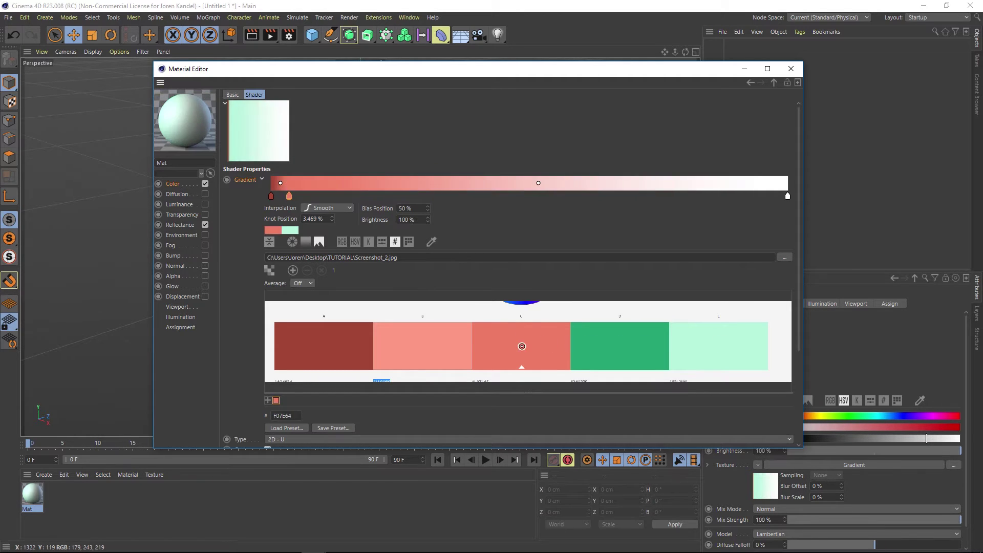
pyautogui.click(408, 344)
pyautogui.click(323, 345)
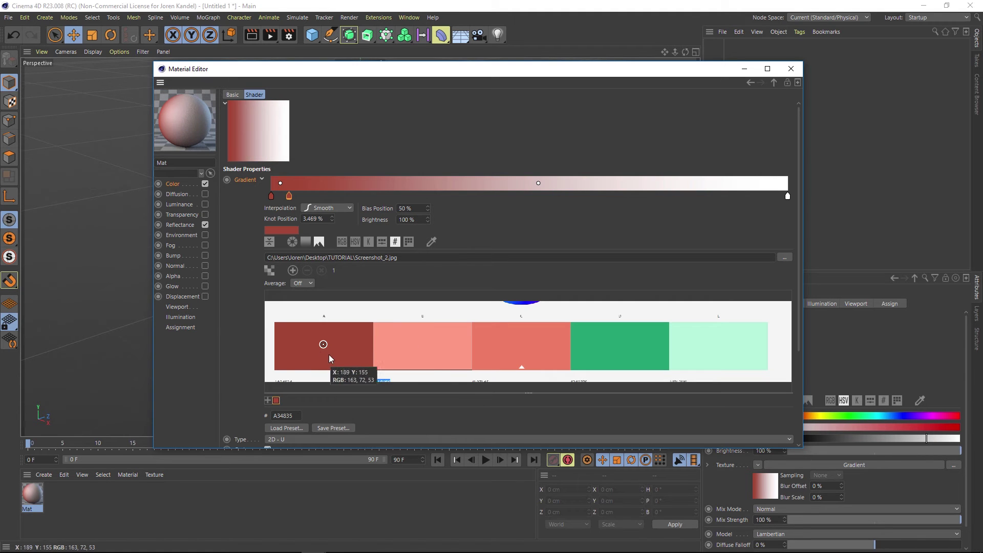
pyautogui.click(418, 339)
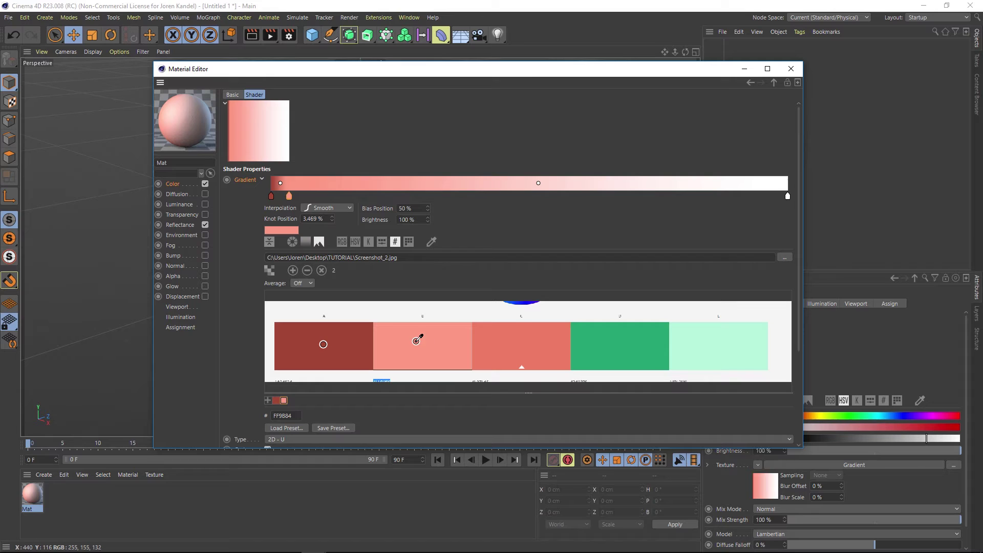
pyautogui.click(510, 341)
pyautogui.click(613, 346)
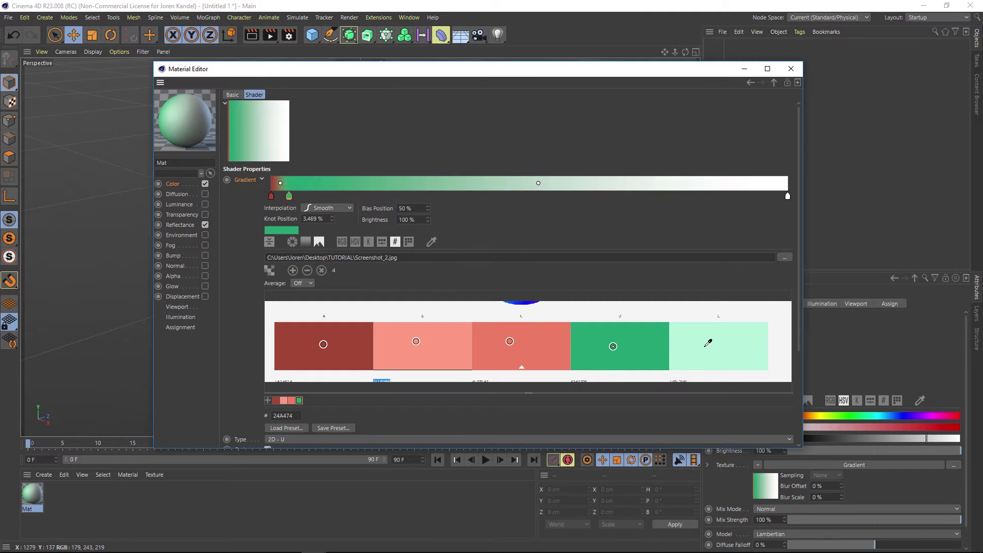
pyautogui.click(705, 347)
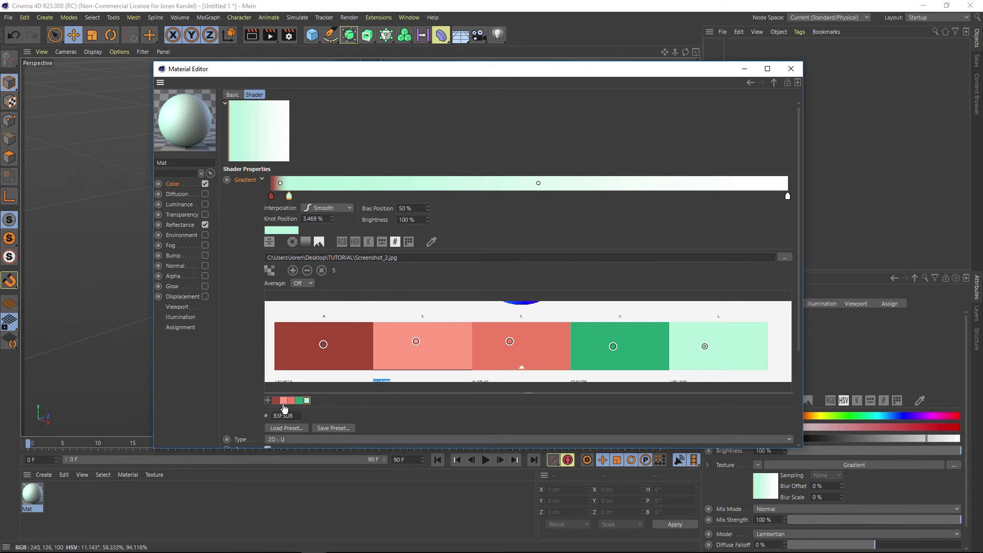
# Spread the five sampled colours across the gradient, use Step interpolation, and move the last knot inward.
pyautogui.click(277, 401)
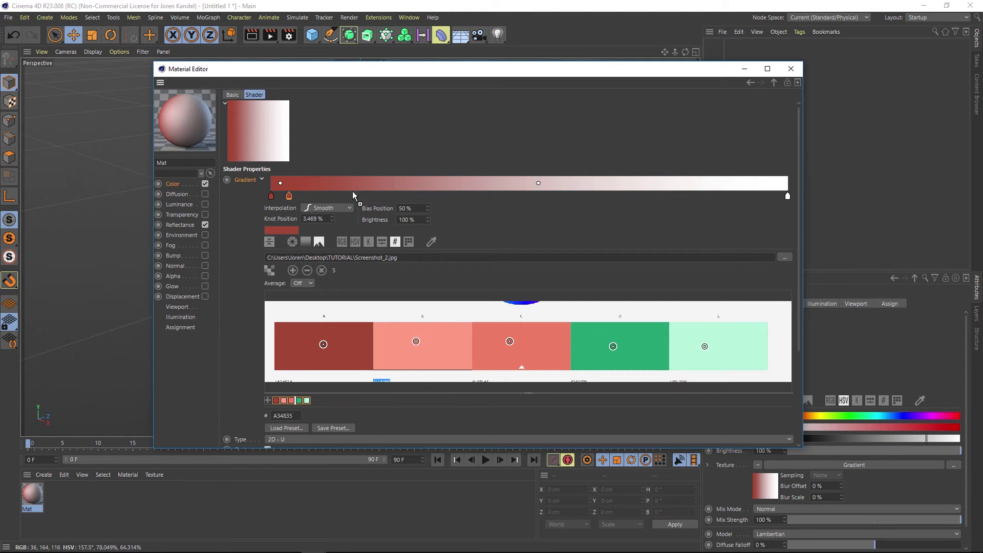
pyautogui.moveTo(374, 180); pyautogui.dragTo(373, 180)
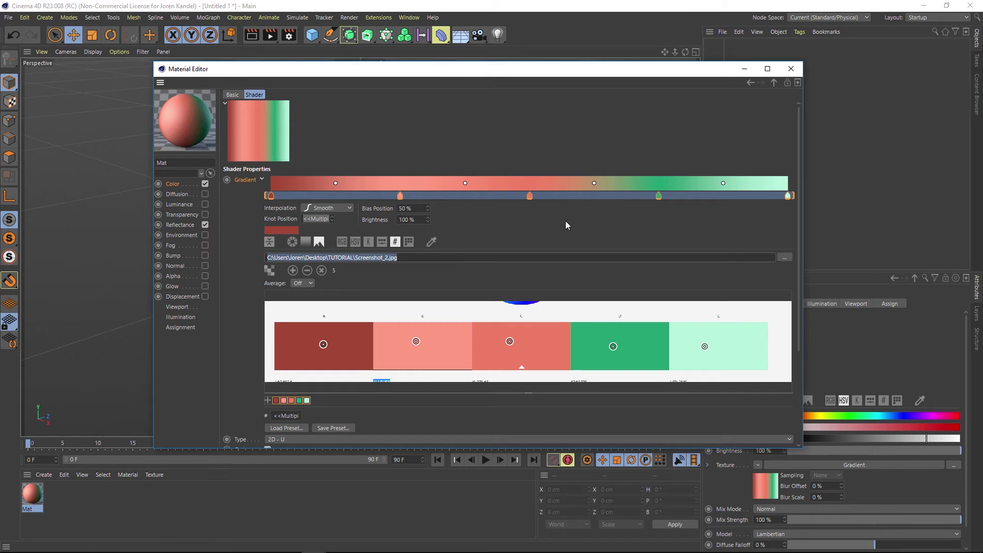
pyautogui.click(326, 209)
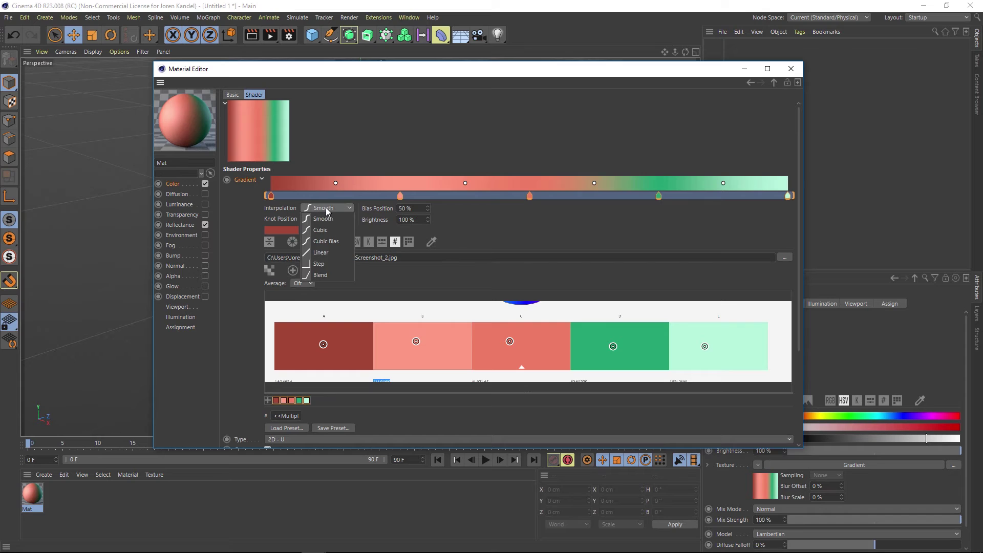
pyautogui.click(318, 264)
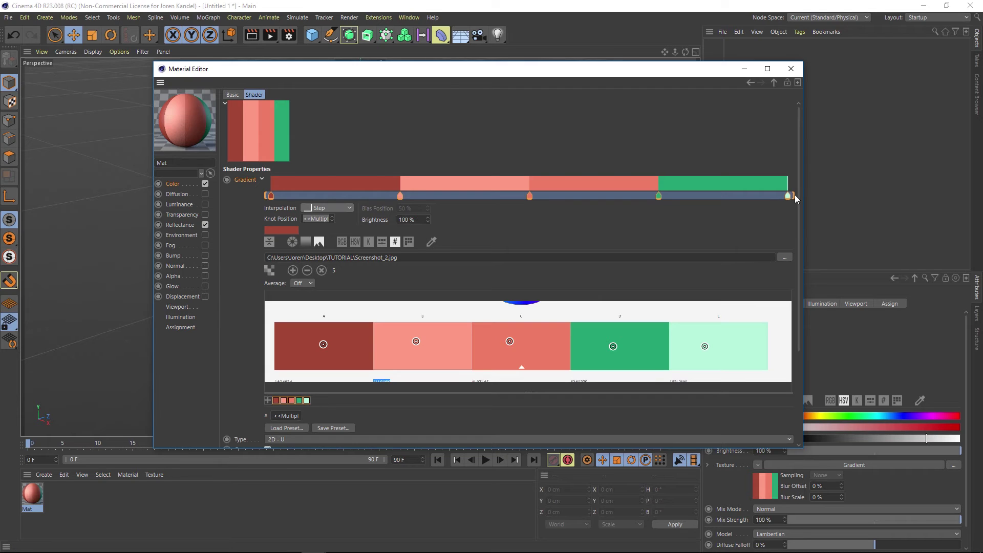
pyautogui.moveTo(795, 198); pyautogui.dragTo(681, 197)
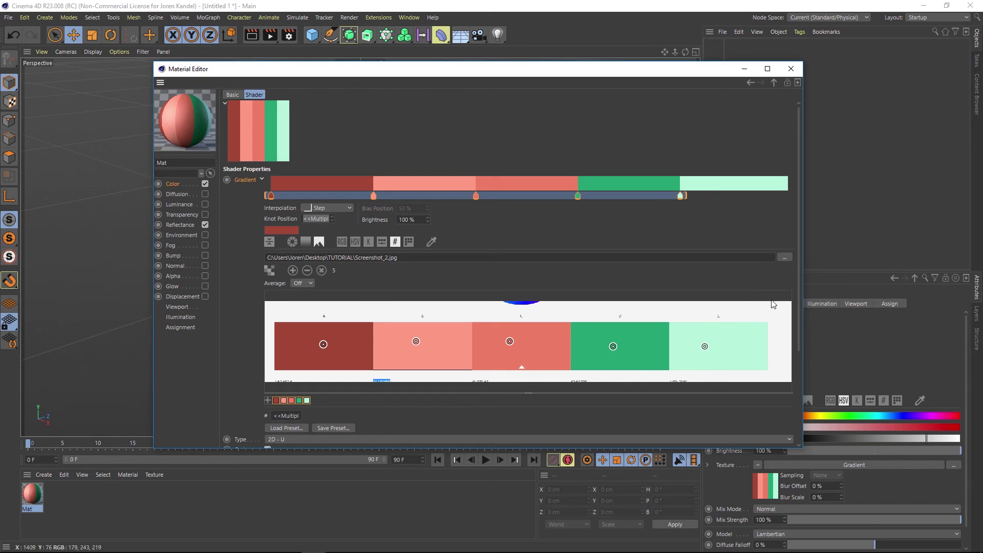
# Save the gradient as a preset named Kuler3.
pyautogui.moveTo(800, 272); pyautogui.dragTo(795, 329)
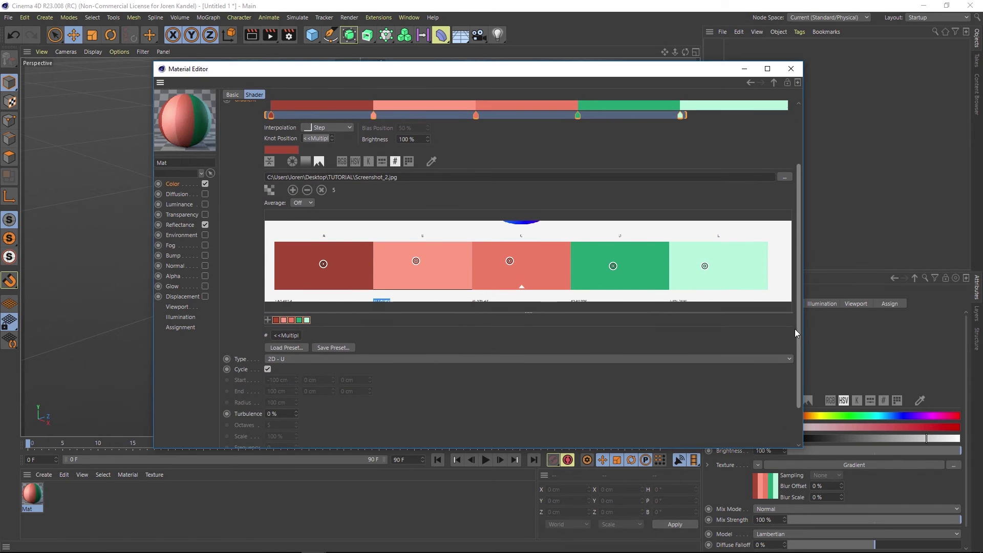
pyautogui.click(333, 347)
pyautogui.write('Kuler3')
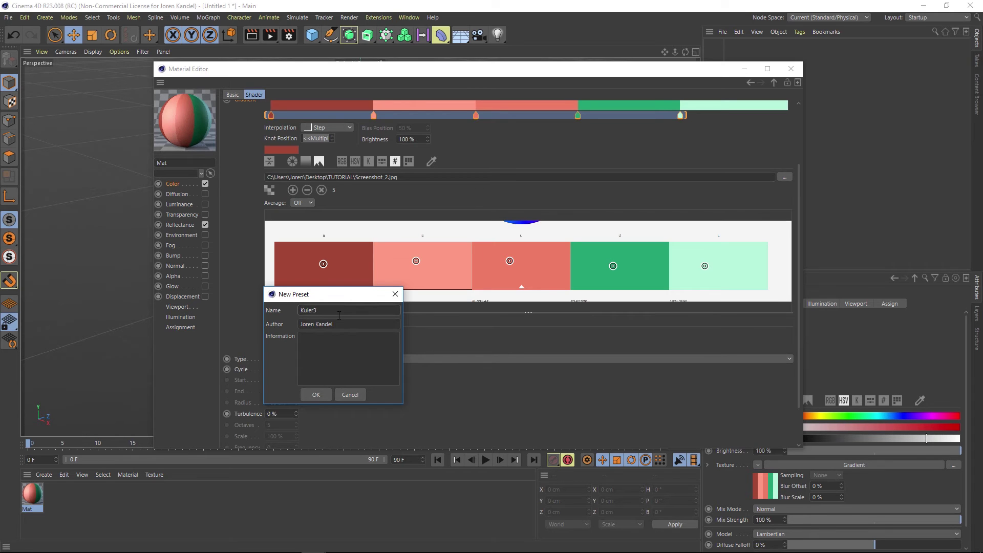
pyautogui.click(315, 395)
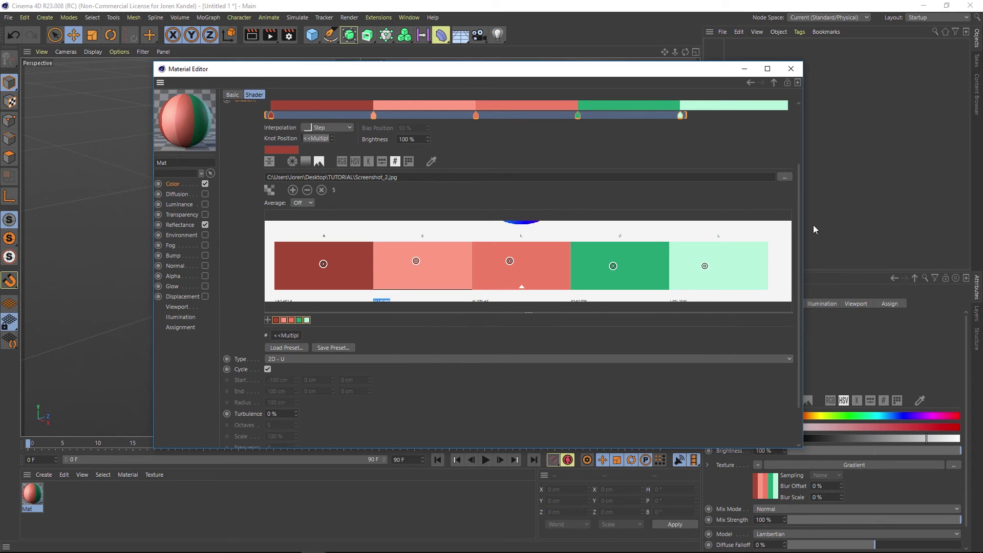
# Reapply the Kuler3 preset from the saved gradient presets list.
pyautogui.scroll(5, 794, 161)
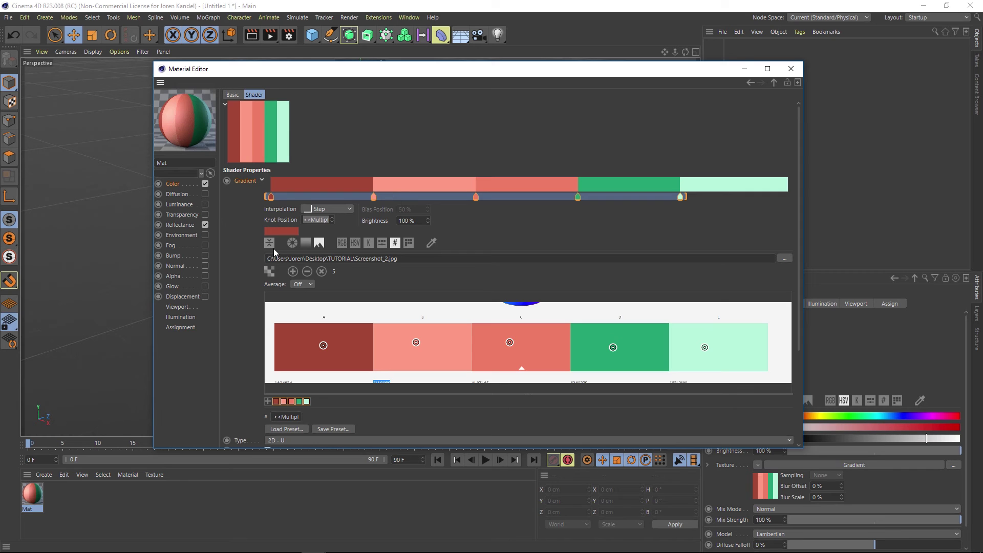
pyautogui.scroll(-3, 315, 379)
pyautogui.click(289, 366)
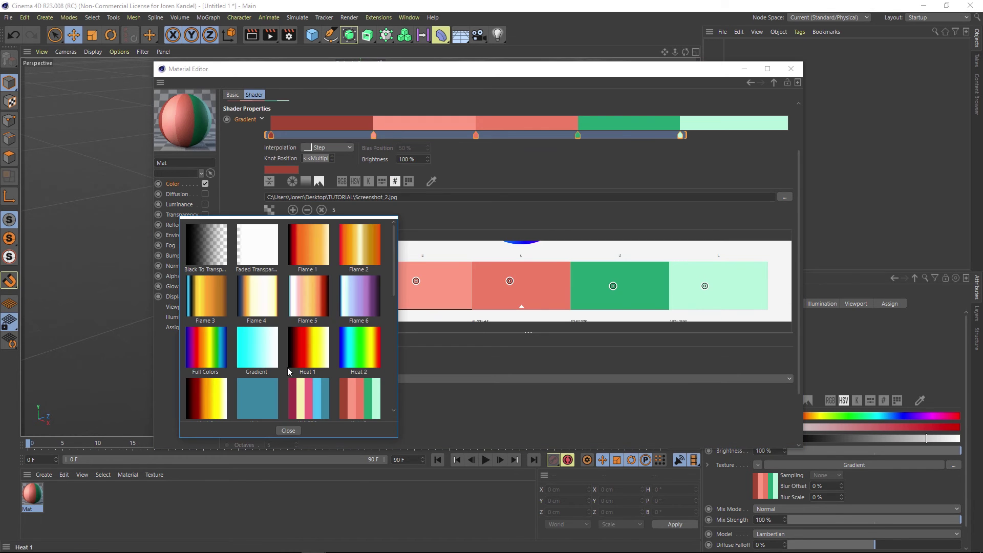
pyautogui.moveTo(394, 237); pyautogui.dragTo(393, 289)
pyautogui.click(349, 279)
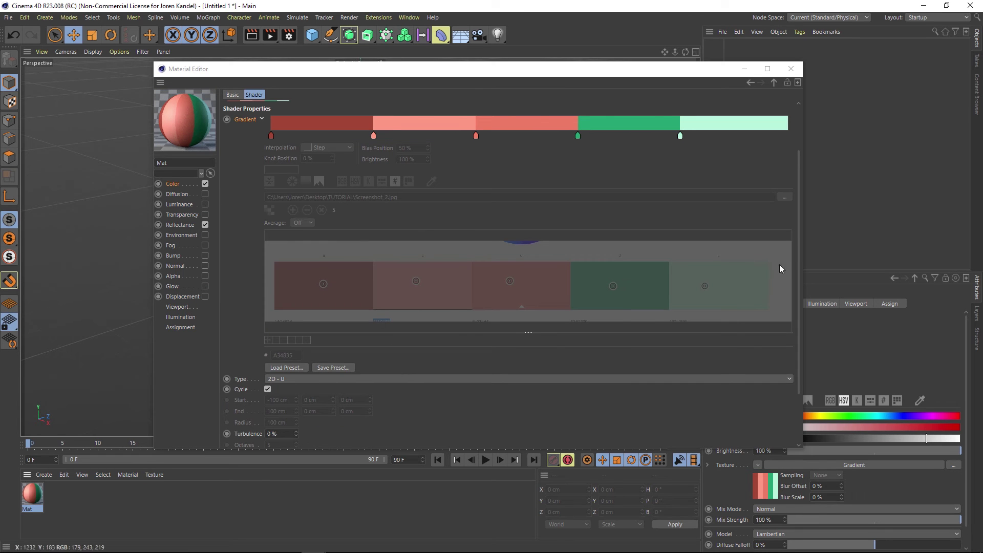
pyautogui.moveTo(800, 244); pyautogui.dragTo(778, 152)
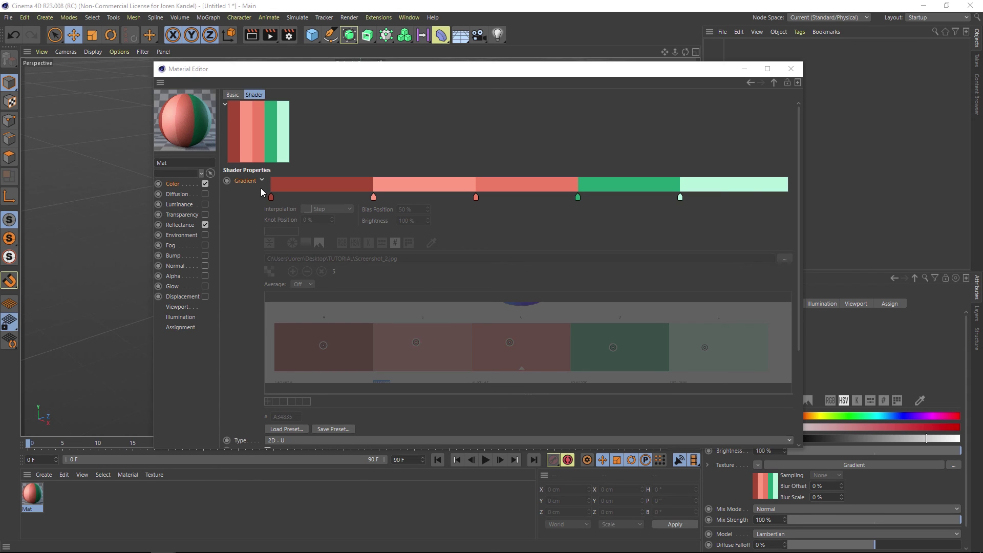
pyautogui.moveTo(406, 349)
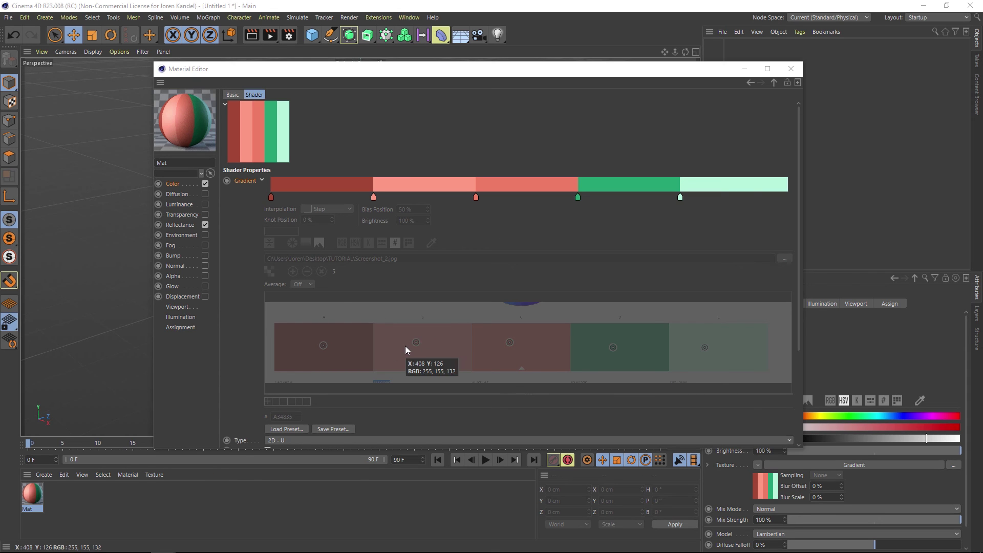